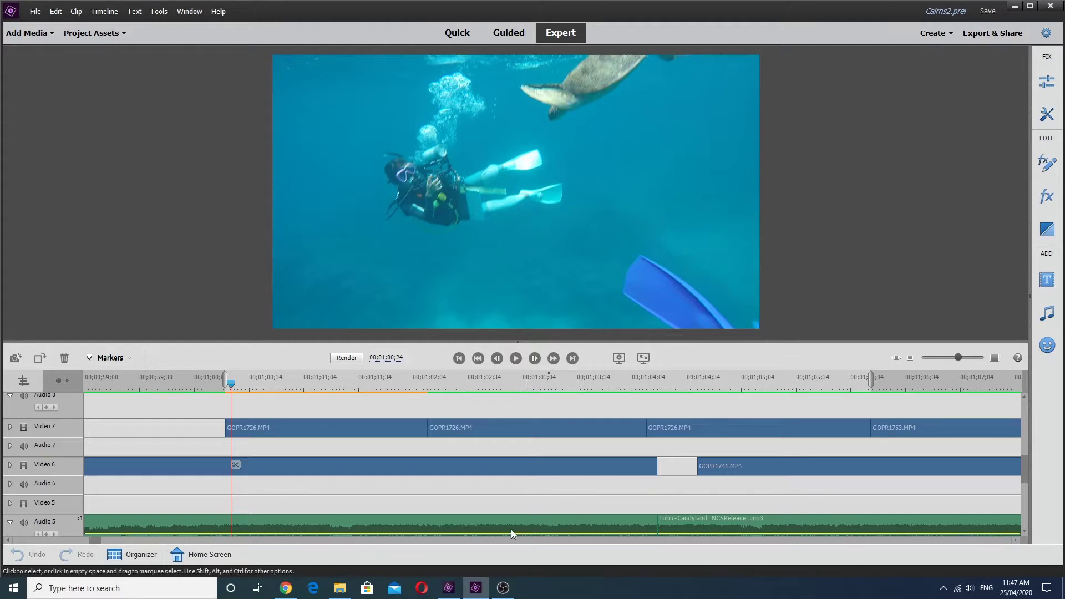
Switch to the browser and examine the download links in the Download Logarist section of the Logarist site
click(293, 591)
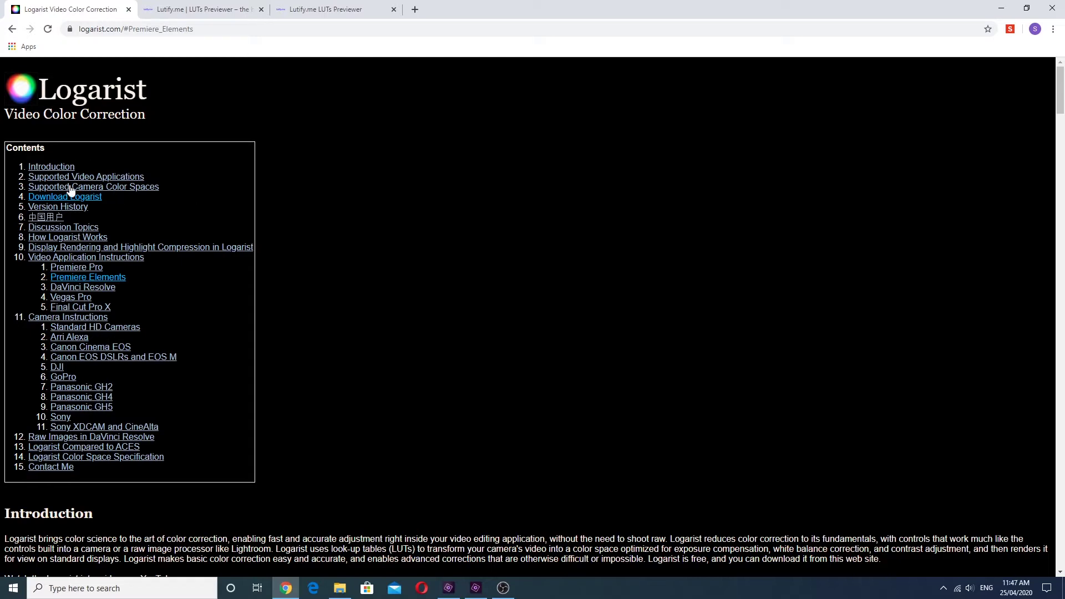
click(88, 199)
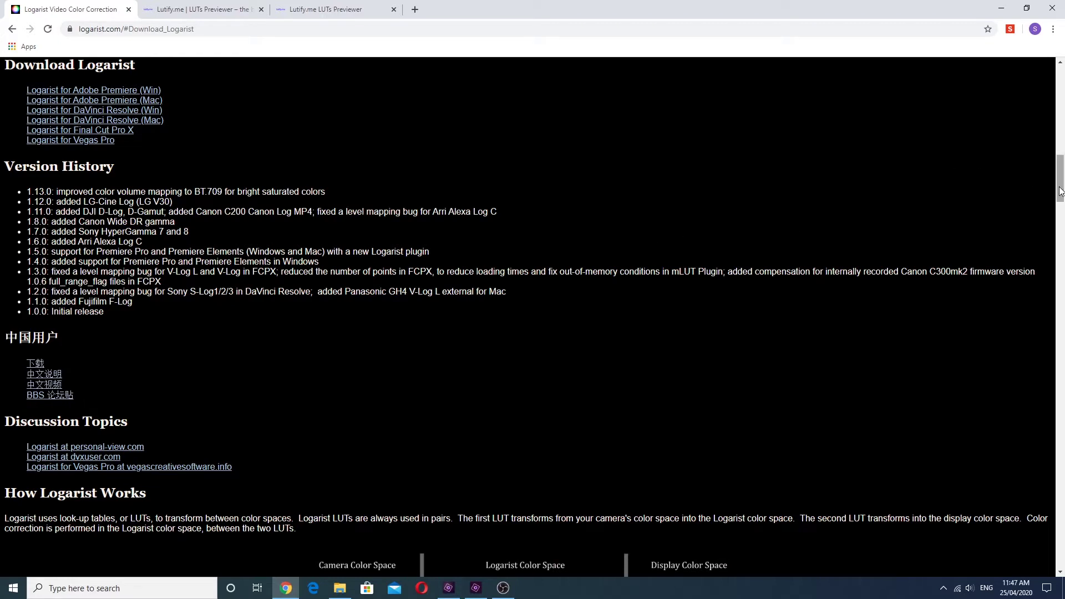
drag(1060, 191, 1059, 185)
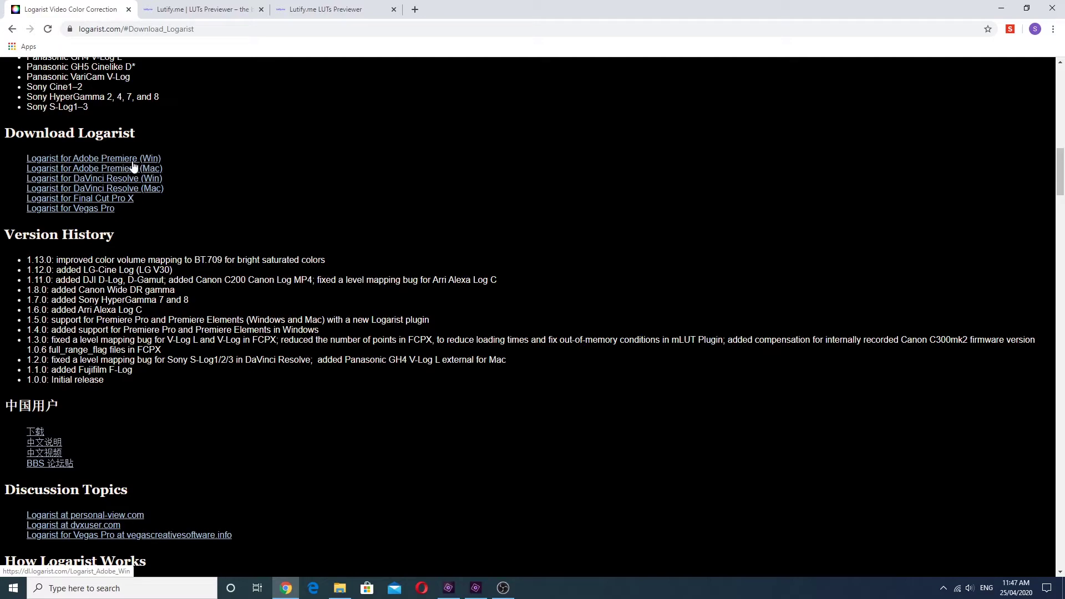
scroll(598, 146, up, 12)
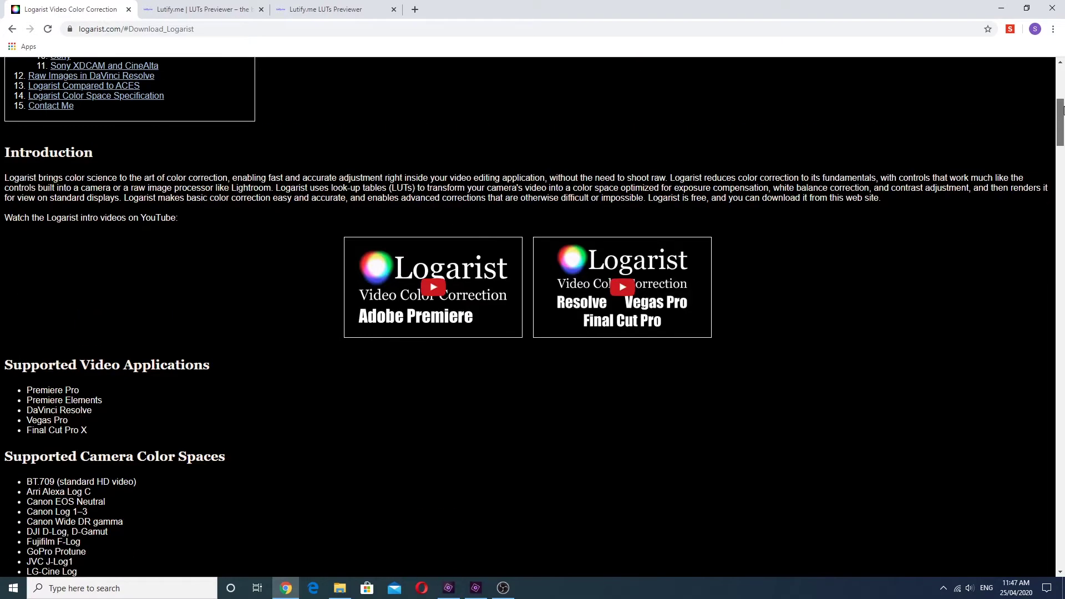
Go to the Premiere Elements instructions on the Logarist page and highlight the whole section
scroll(140, 140, up, 3)
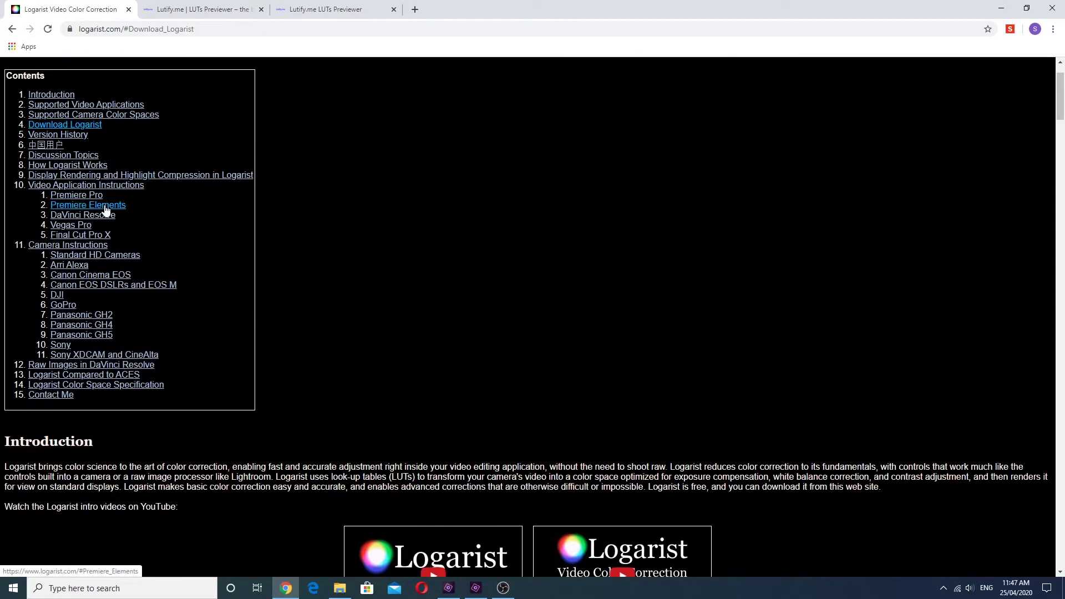
click(96, 206)
drag(3, 86, 703, 346)
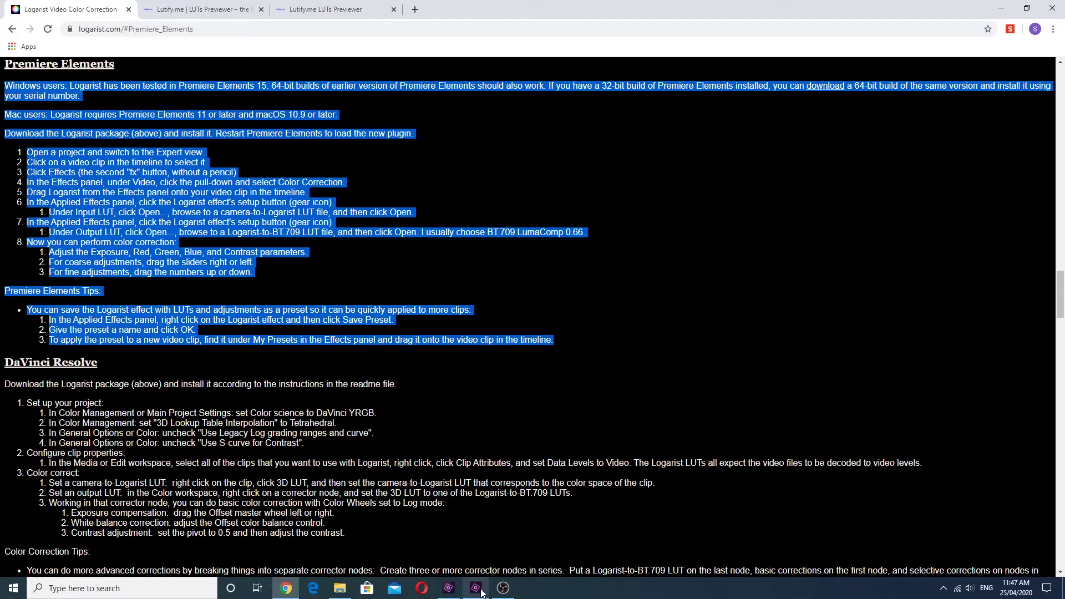
Switch back to Premiere Elements and apply the Logarist effect from the Color Correction category to the first GOPR1726.MP4 clip on Video 7
mouse_move(481, 593)
click(481, 535)
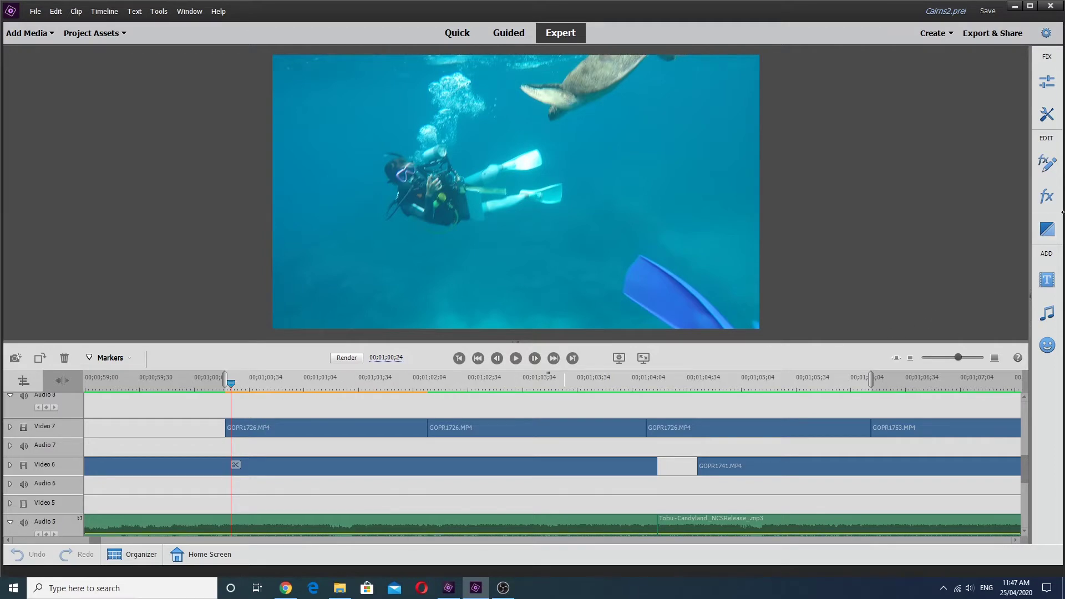
click(1047, 199)
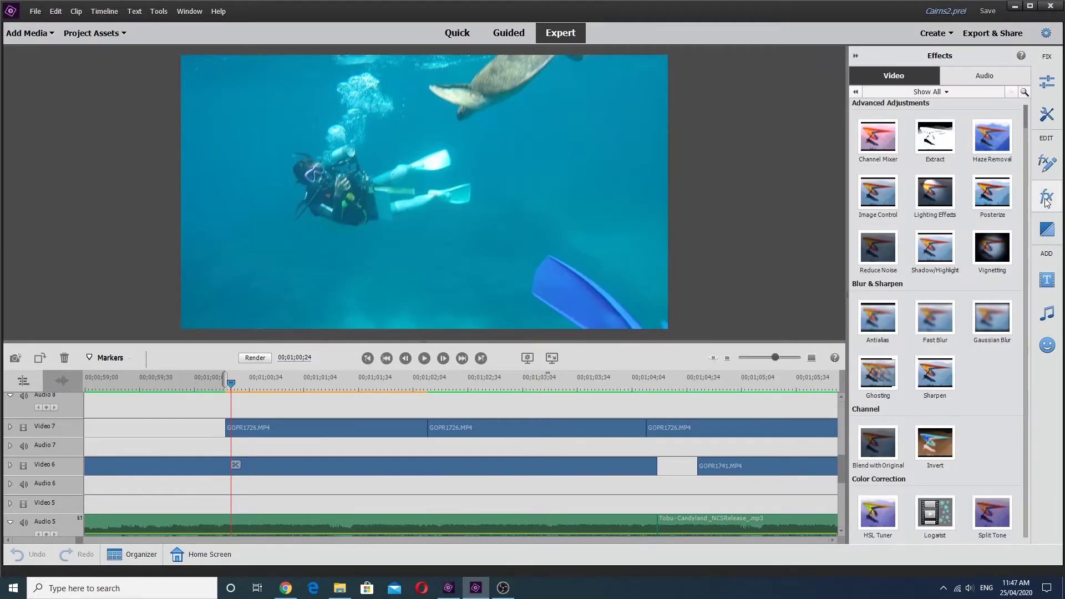
click(930, 92)
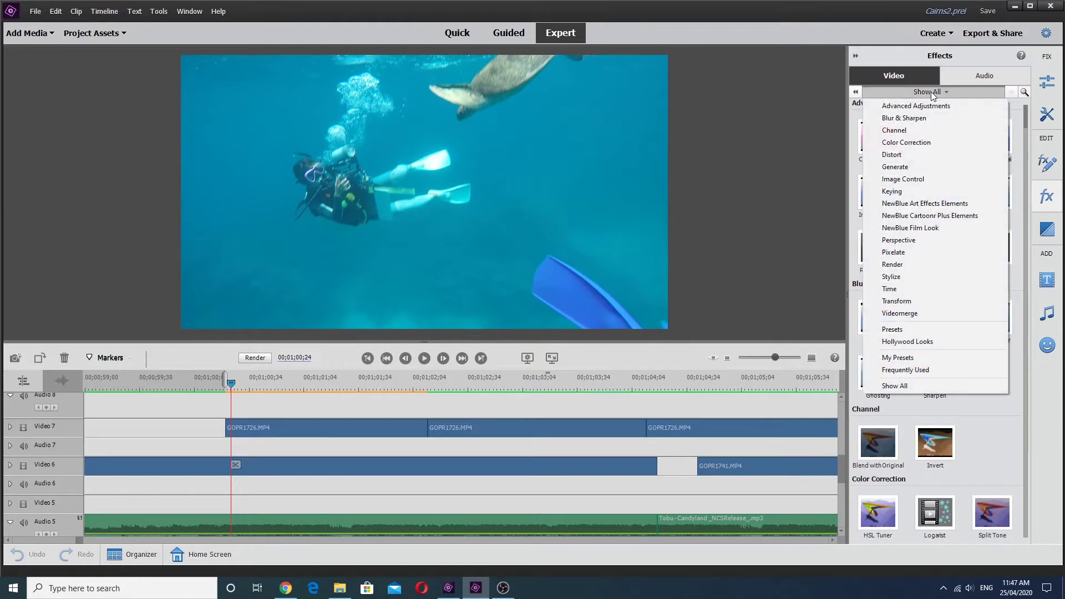
click(901, 144)
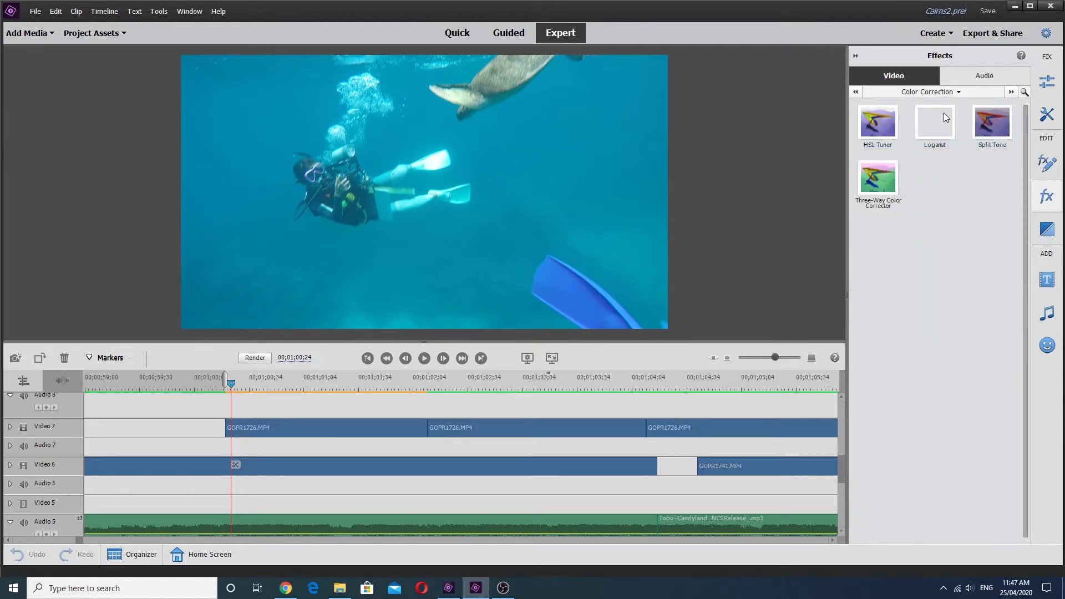
mouse_move(935, 126)
mouse_down()
mouse_move(944, 133)
mouse_move(324, 436)
mouse_move(823, 211)
mouse_move(944, 147)
mouse_move(936, 136)
mouse_up()
drag(936, 136, 378, 436)
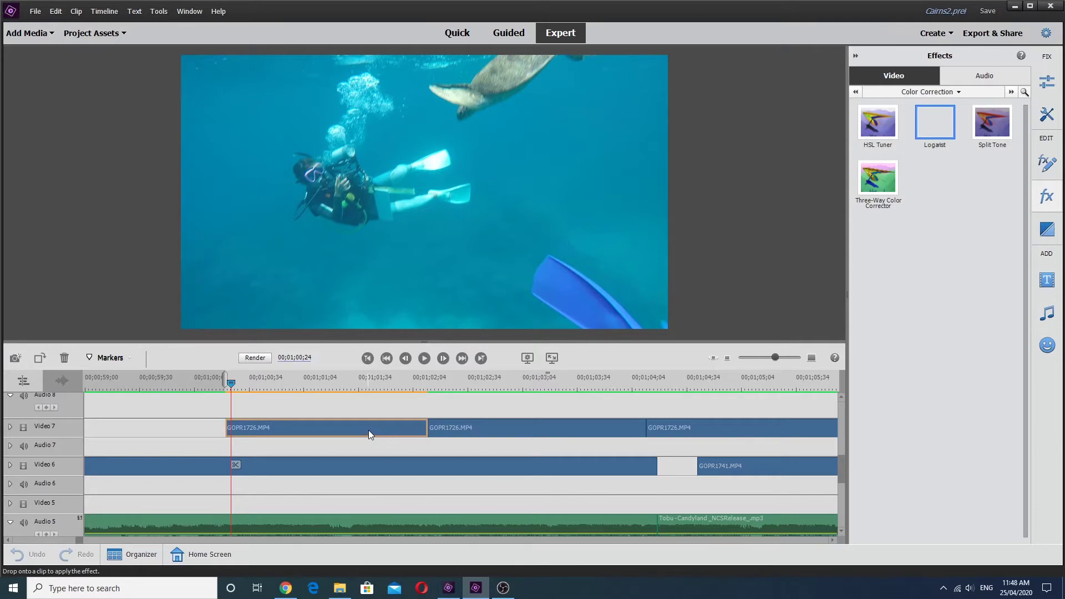
drag(345, 432, 343, 433)
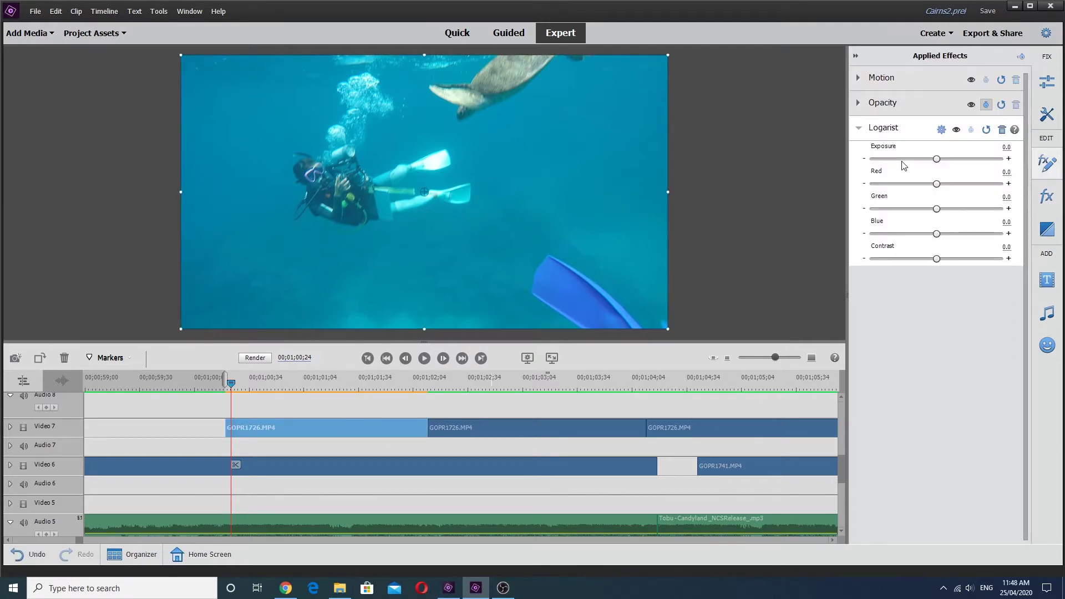
Load Hiddenite - Rec709.cube from Lutify.me's Standard (Rec709 and DCI P3) LUTs folder as the Logarist effect's input LUT
click(942, 131)
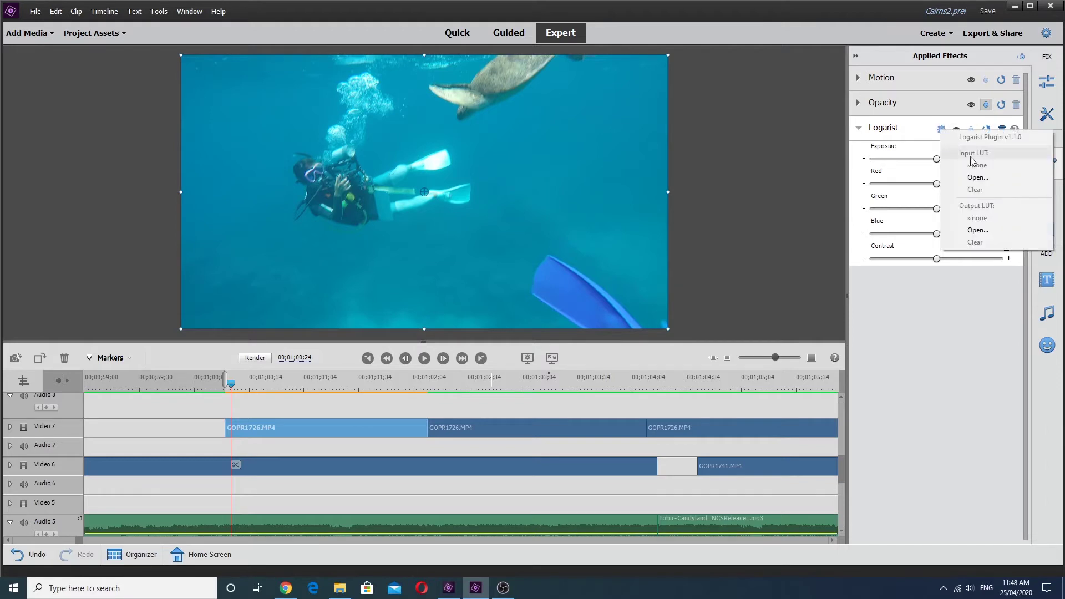
click(978, 178)
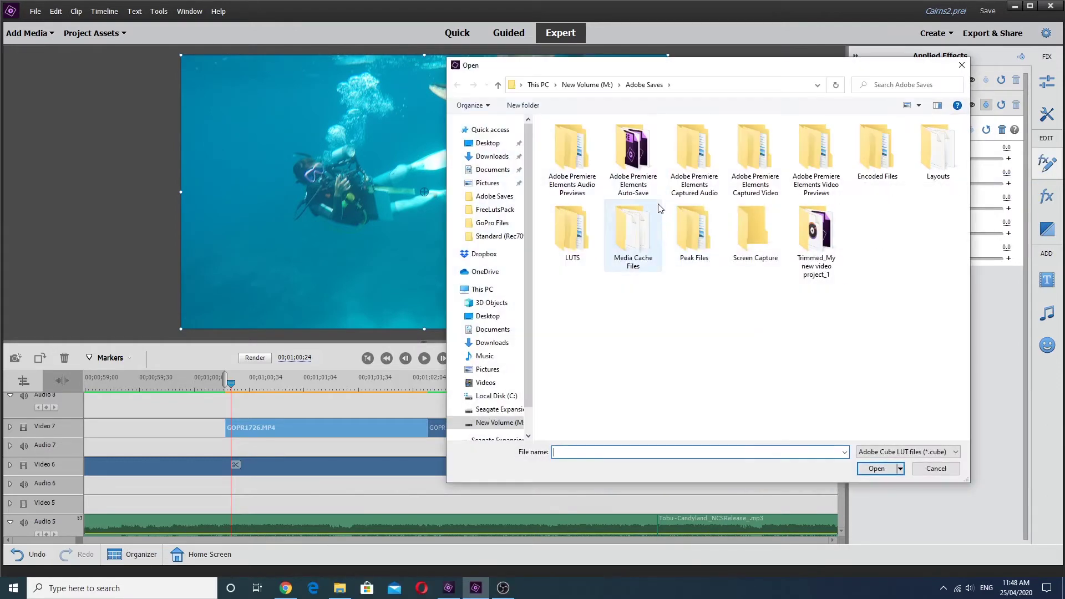
double_click(582, 259)
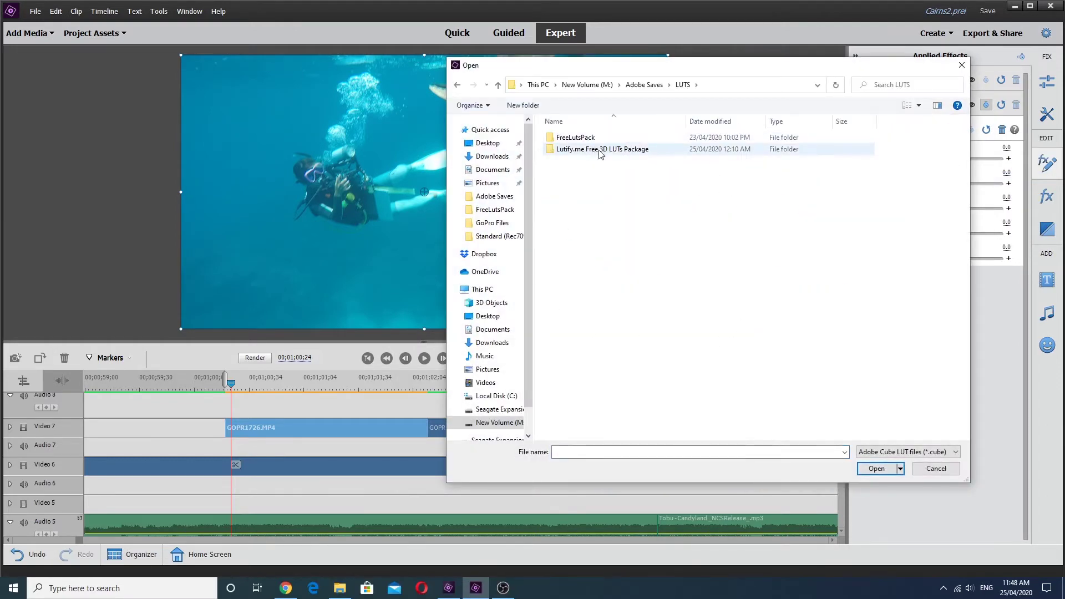
double_click(619, 149)
double_click(567, 138)
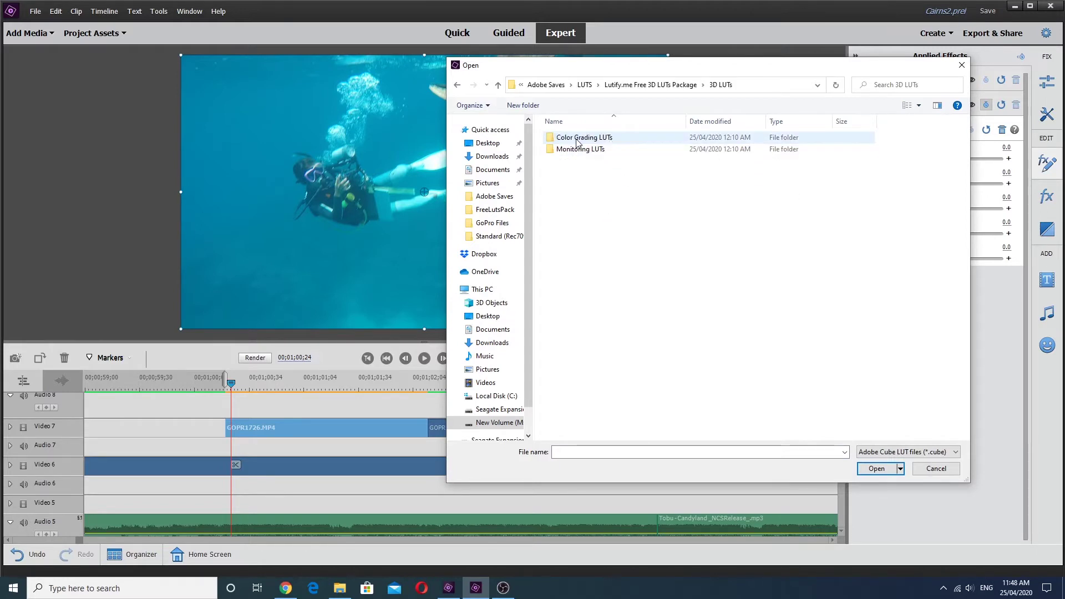
double_click(599, 139)
double_click(591, 161)
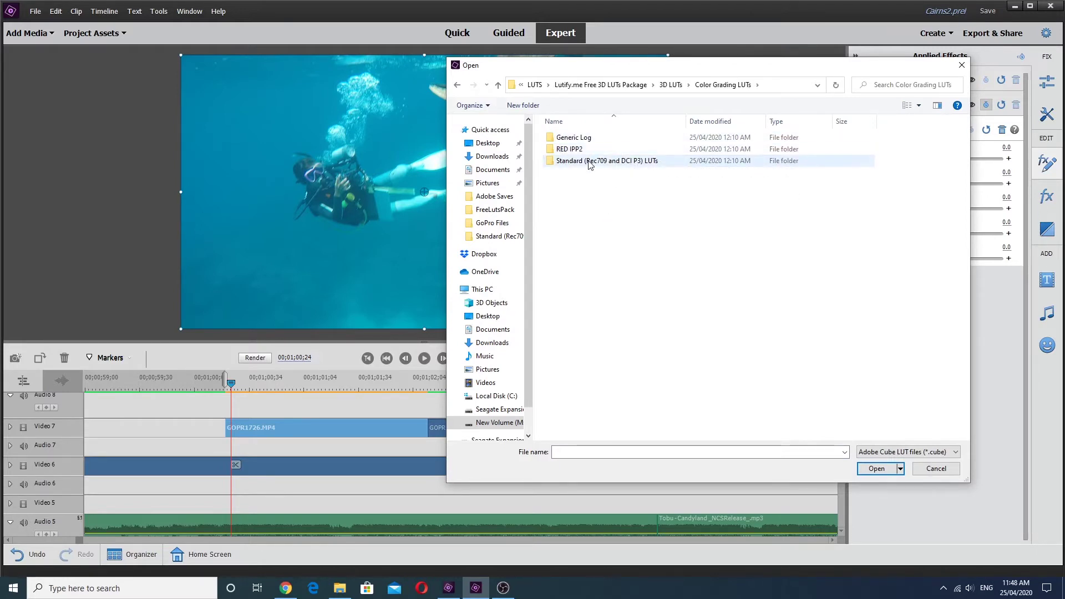
click(594, 173)
click(877, 469)
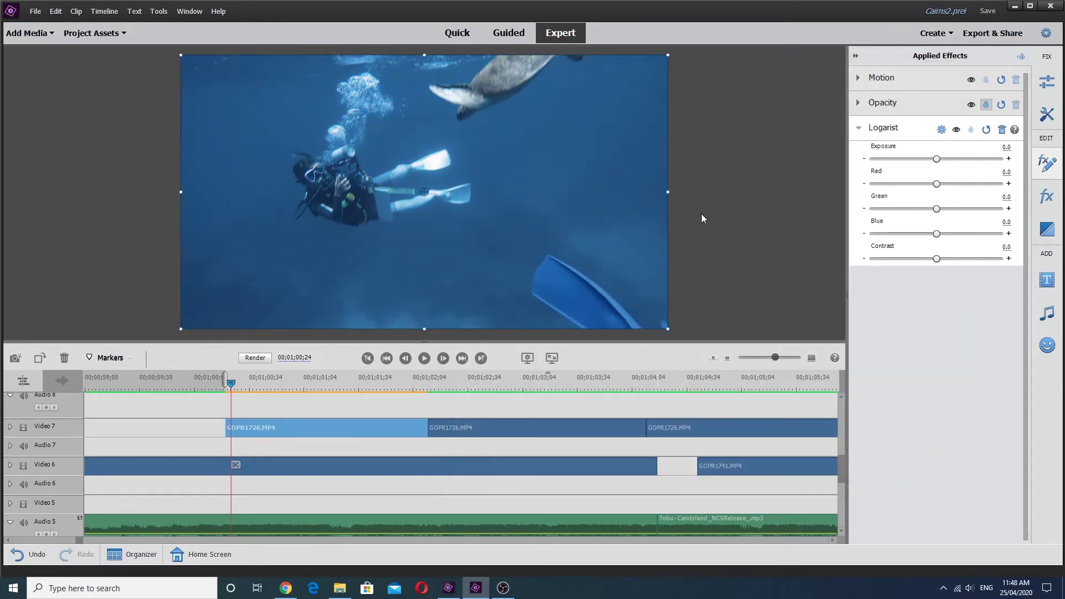
Toggle the Logarist effect's visibility to compare the clip with and without the LUT
click(956, 130)
click(957, 130)
click(956, 130)
Set Logarist Exposure to -40, Red to 407, Green to -442, Blue to 199 and Contrast to 4, and preview the timeline playback
drag(937, 160, 928, 162)
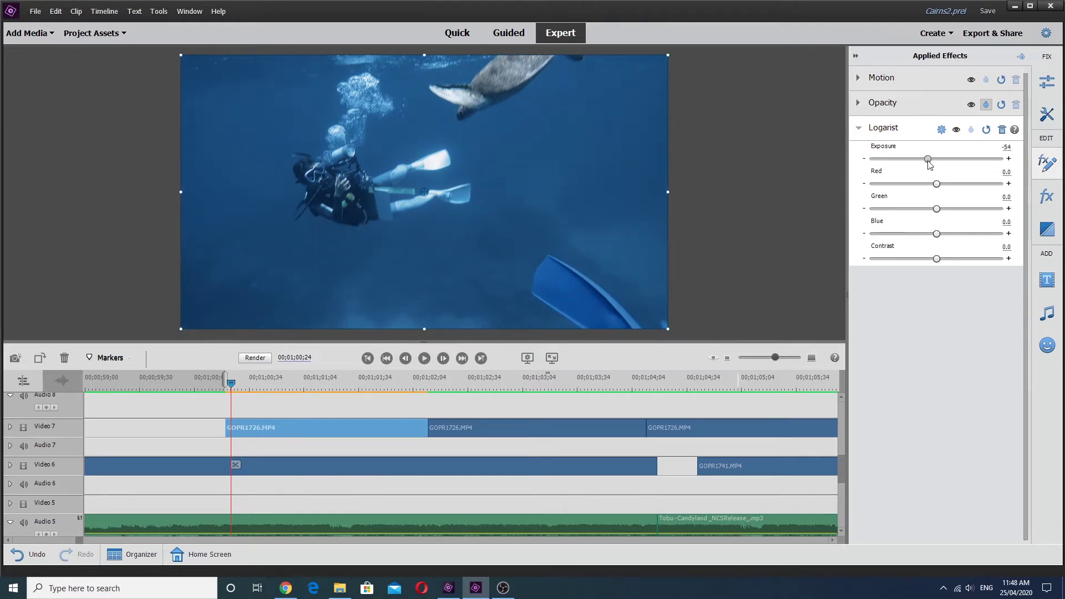
drag(928, 161, 931, 161)
drag(938, 189, 949, 184)
drag(937, 212, 923, 211)
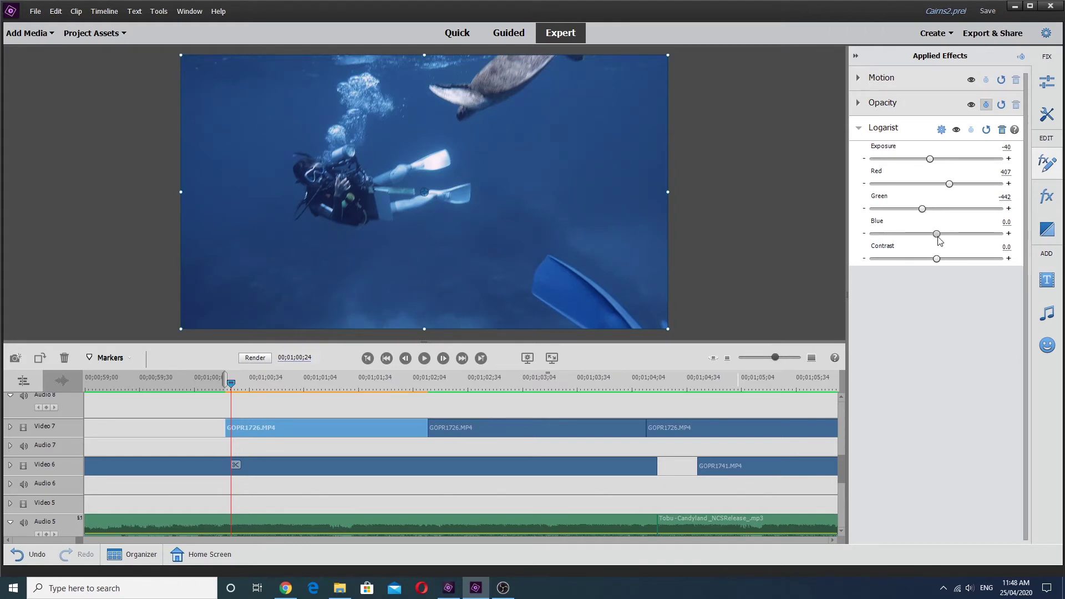
drag(937, 236, 937, 263)
click(425, 358)
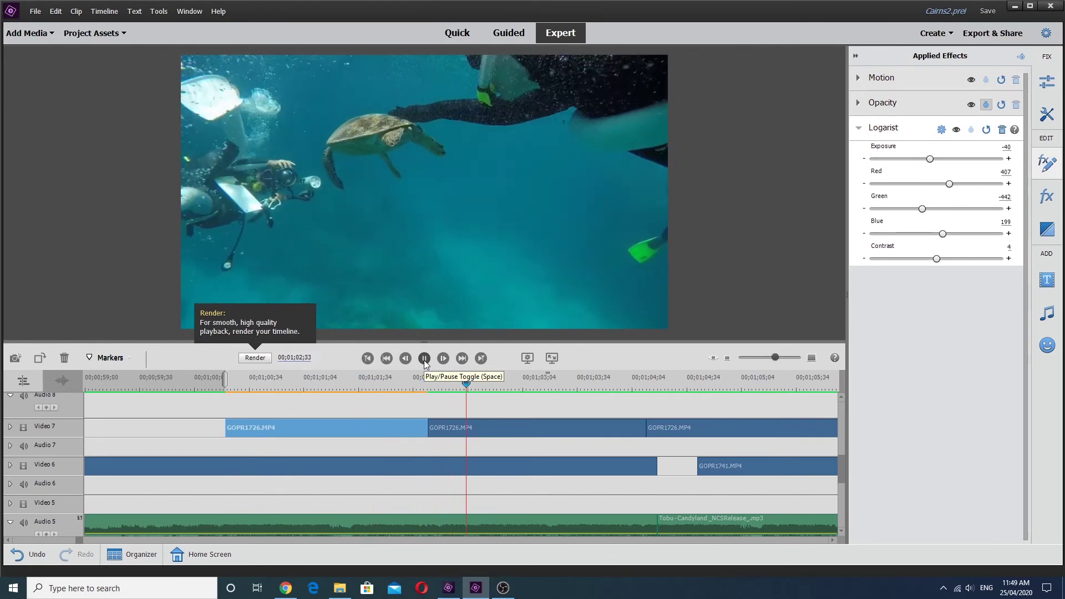
click(425, 358)
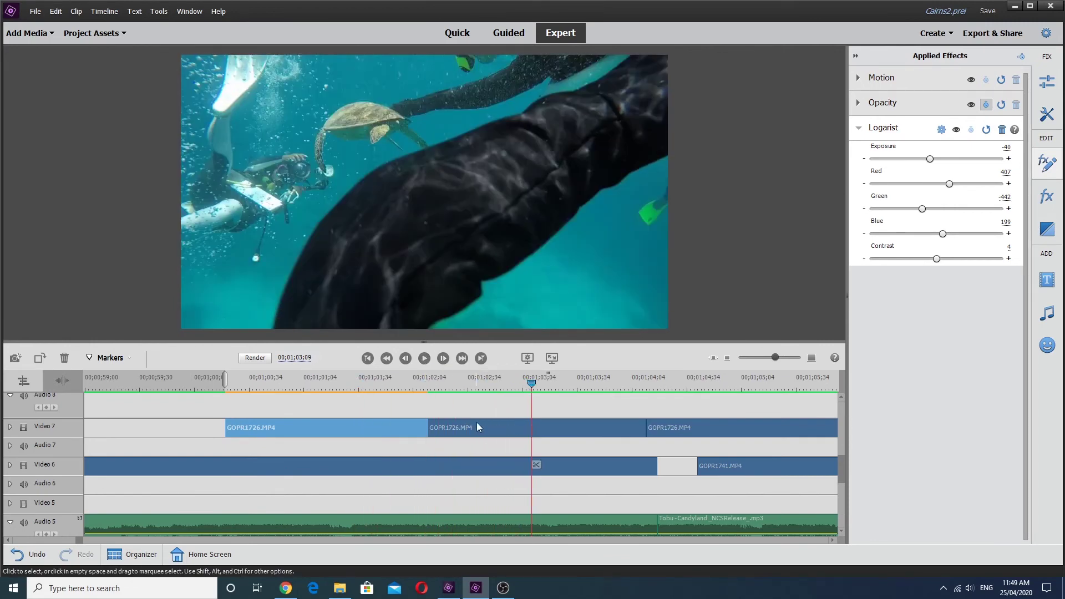
Save the Logarist effect's settings as a preset named "Logarist Preset Ocean" with the Scale type
click(942, 130)
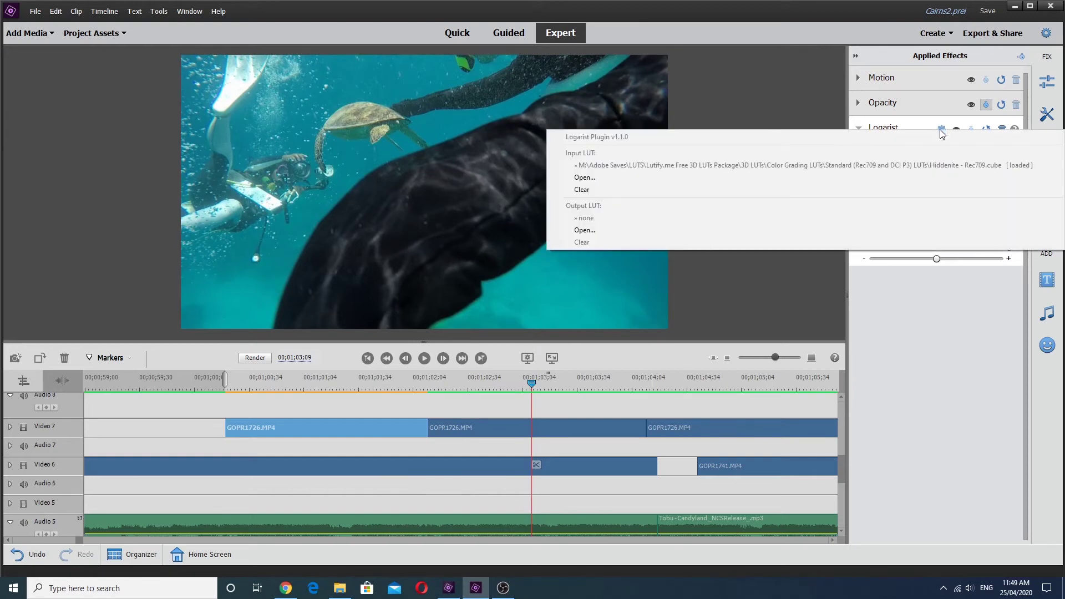
click(942, 132)
click(904, 129)
click(867, 129)
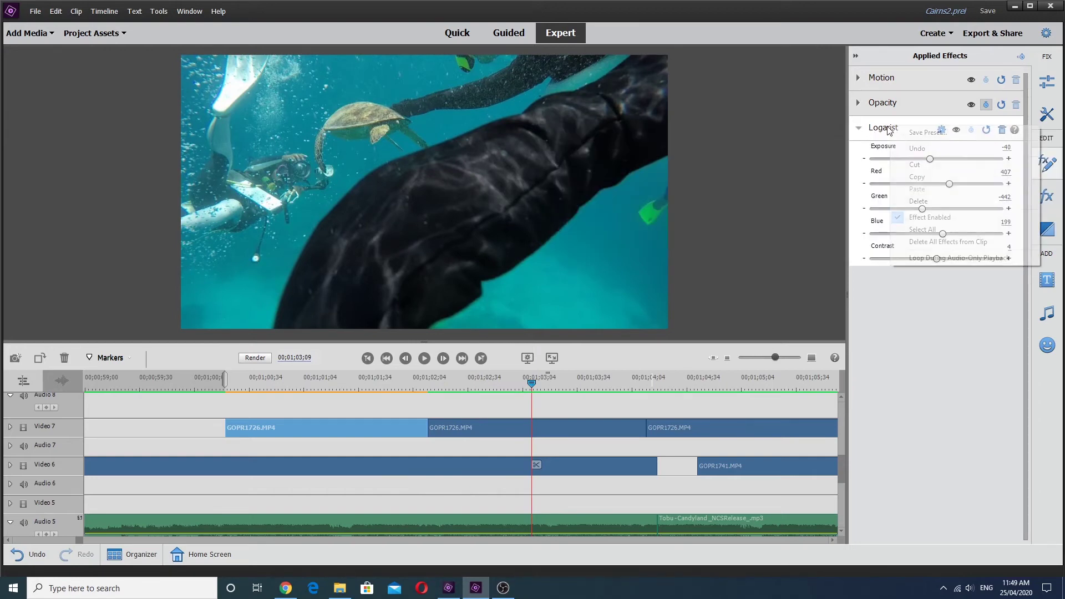
click(937, 132)
click(572, 239)
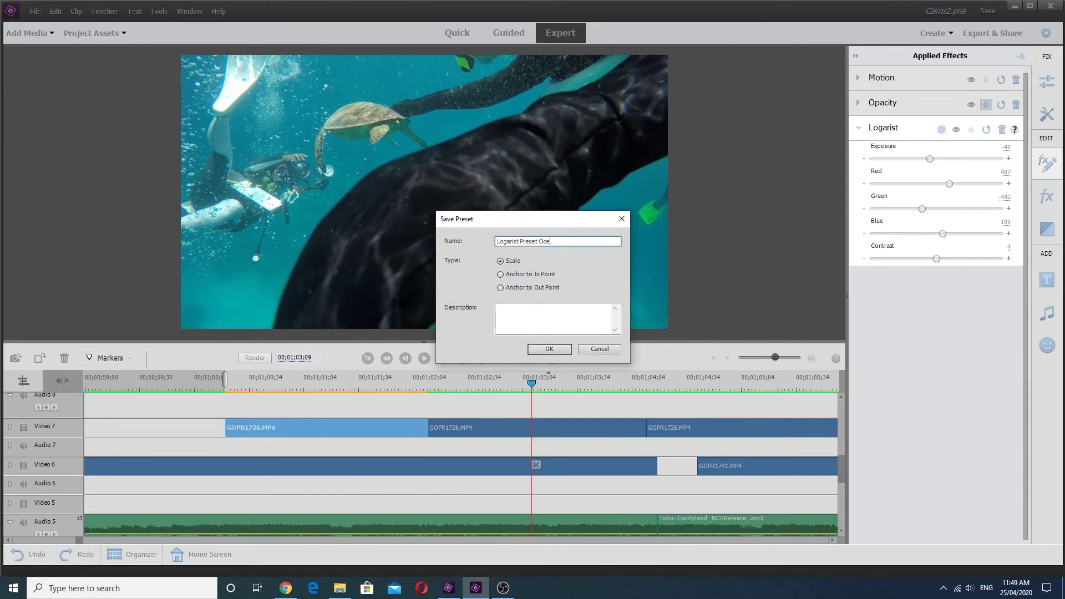
click(549, 350)
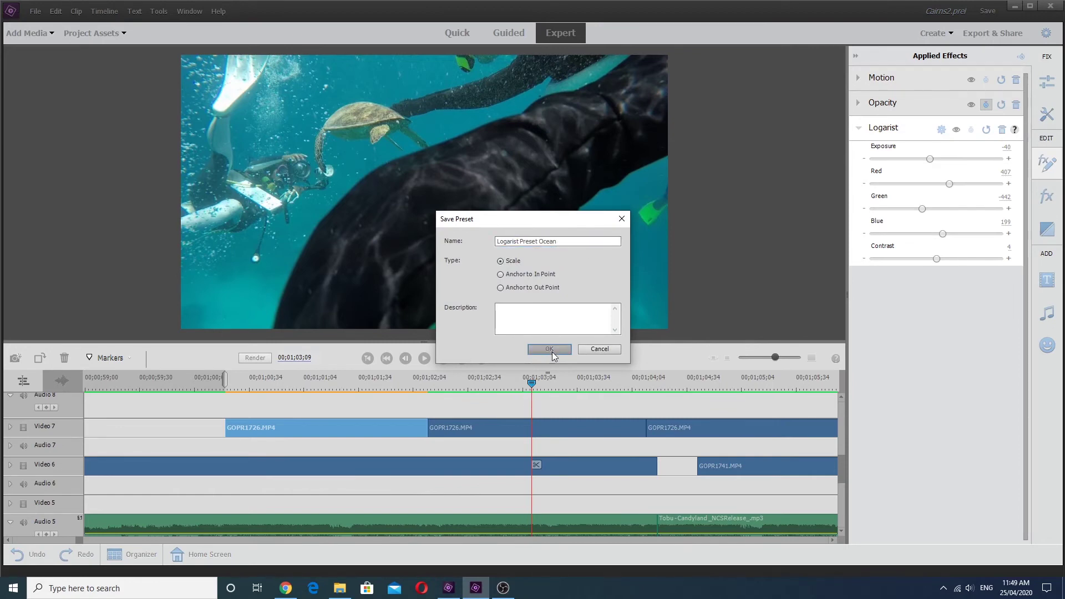
Apply the Logarist Preset Ocean from My Presets to the second GOPR1726.MP4 clip on Video 7
click(482, 425)
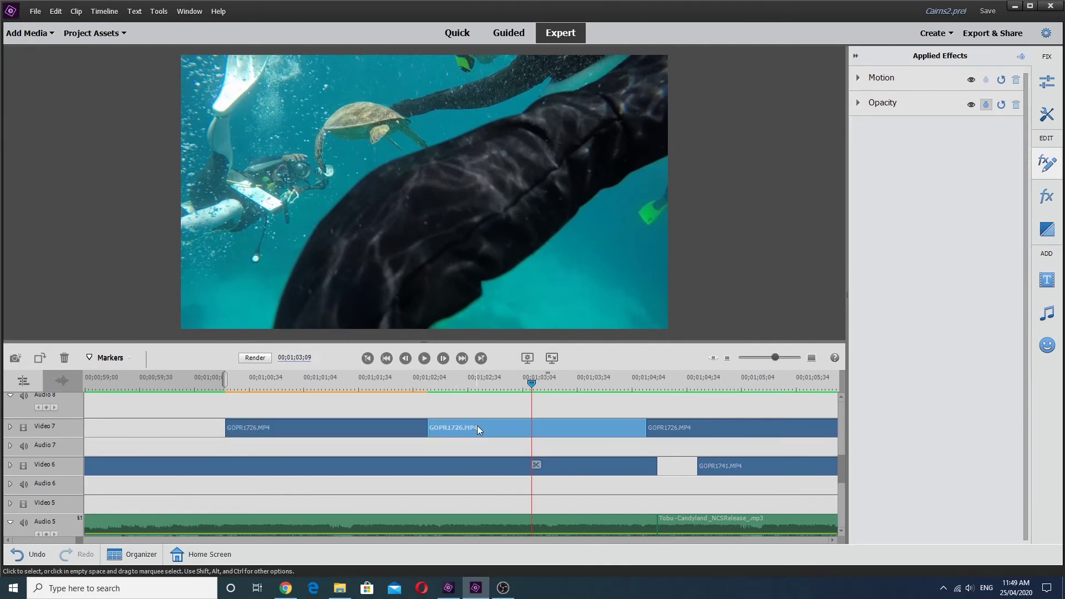
click(1046, 197)
click(945, 90)
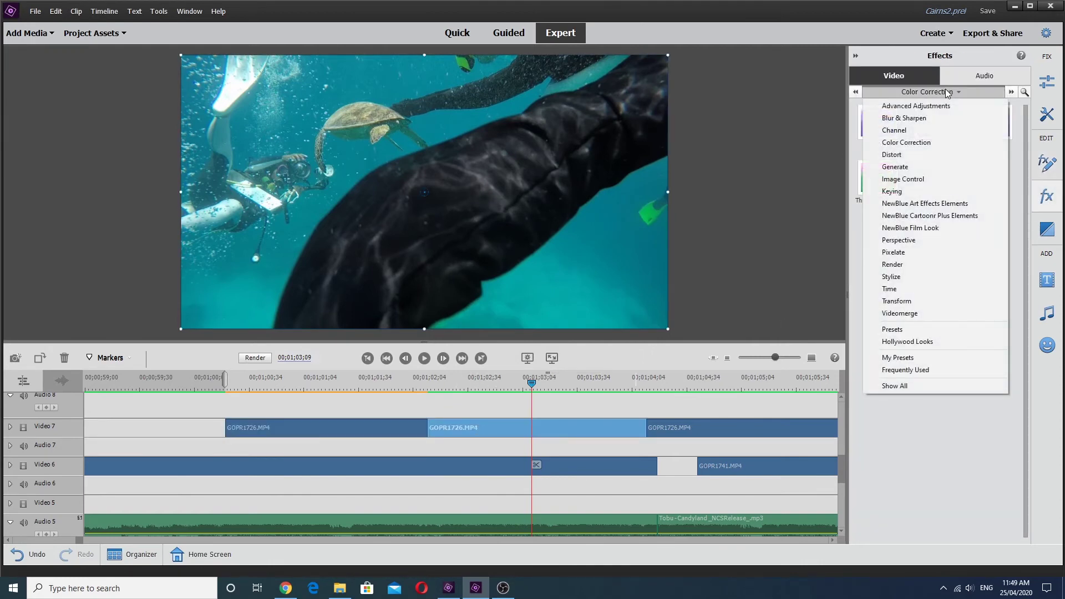
click(893, 358)
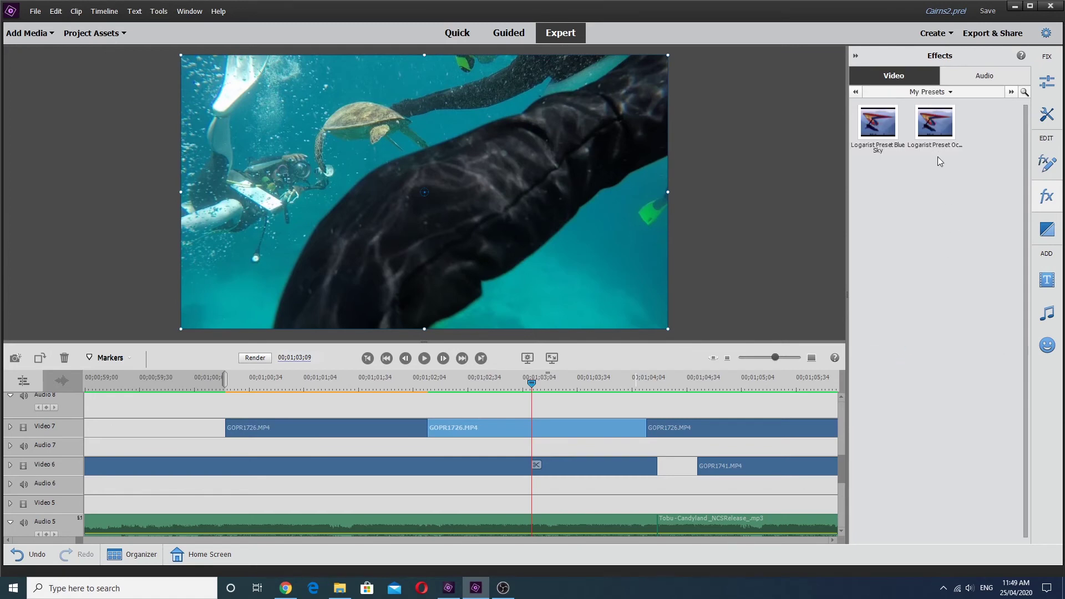
drag(925, 143, 551, 427)
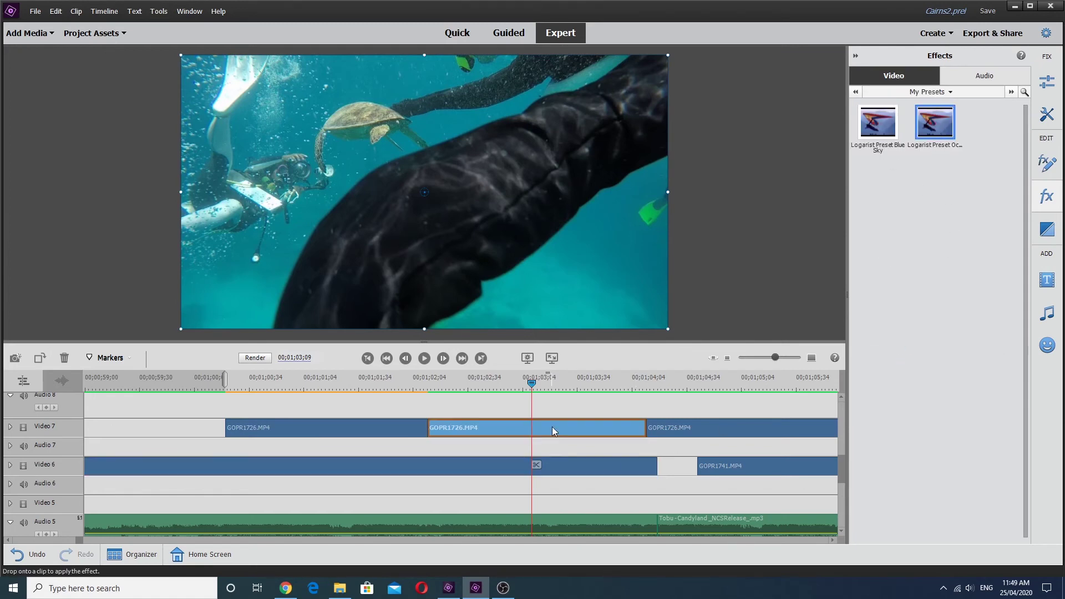
Scrub through the second GOPR1726.MP4 clip and render the timeline to preview smooth playback
click(443, 388)
drag(444, 388, 478, 389)
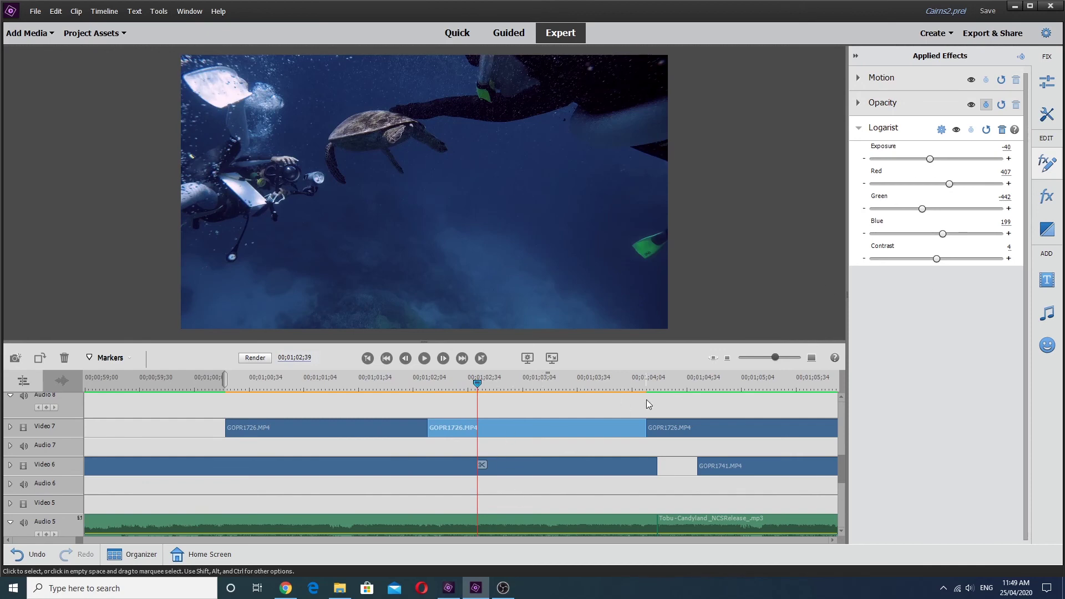
click(260, 360)
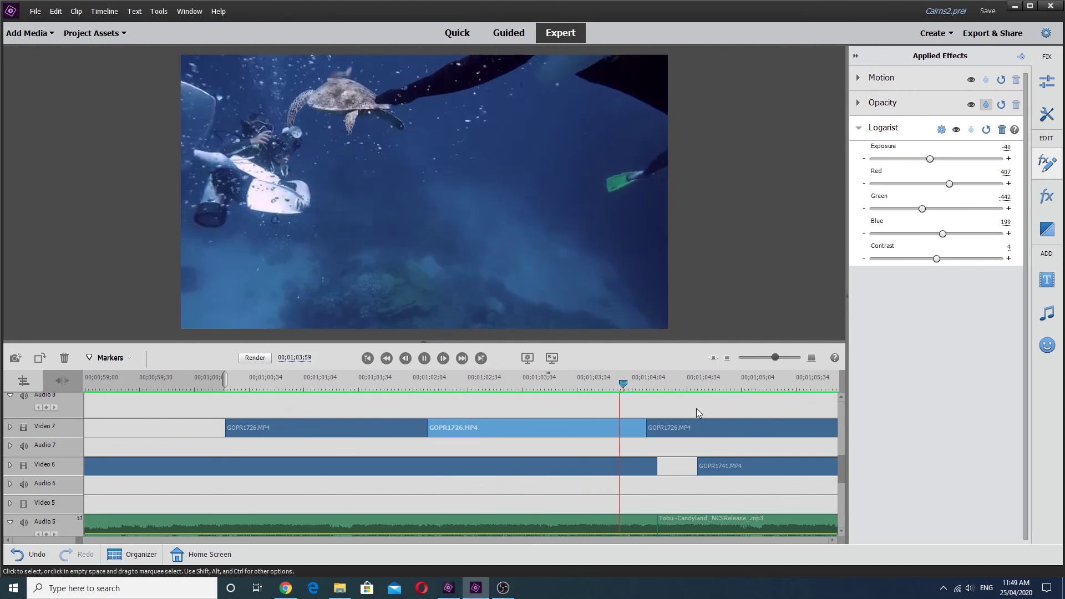
click(424, 358)
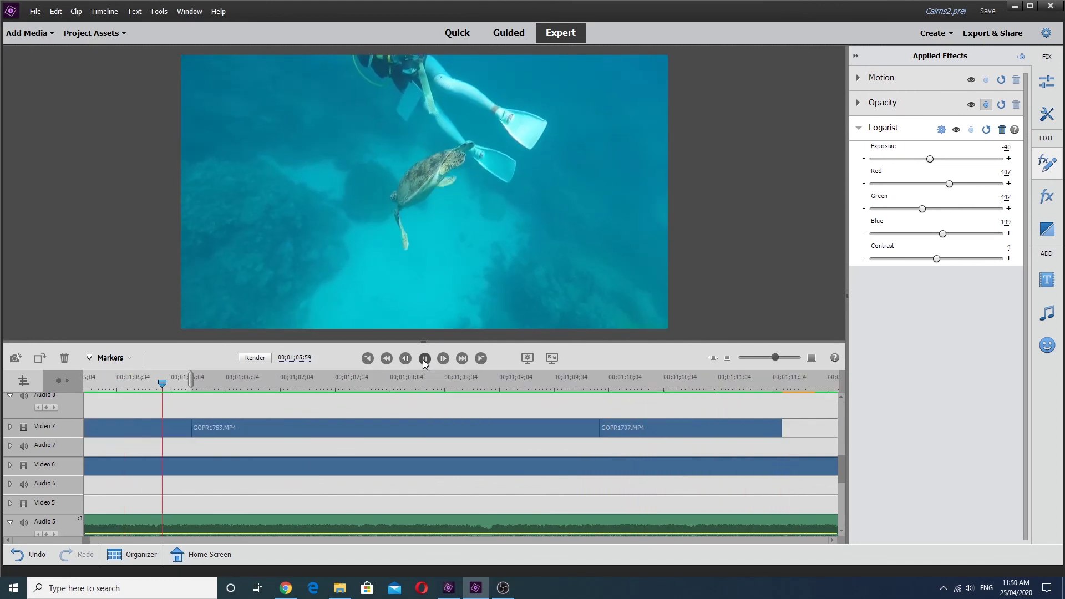
Select the third GOPR1726.MP4 clip on Video 7
drag(78, 540, 92, 538)
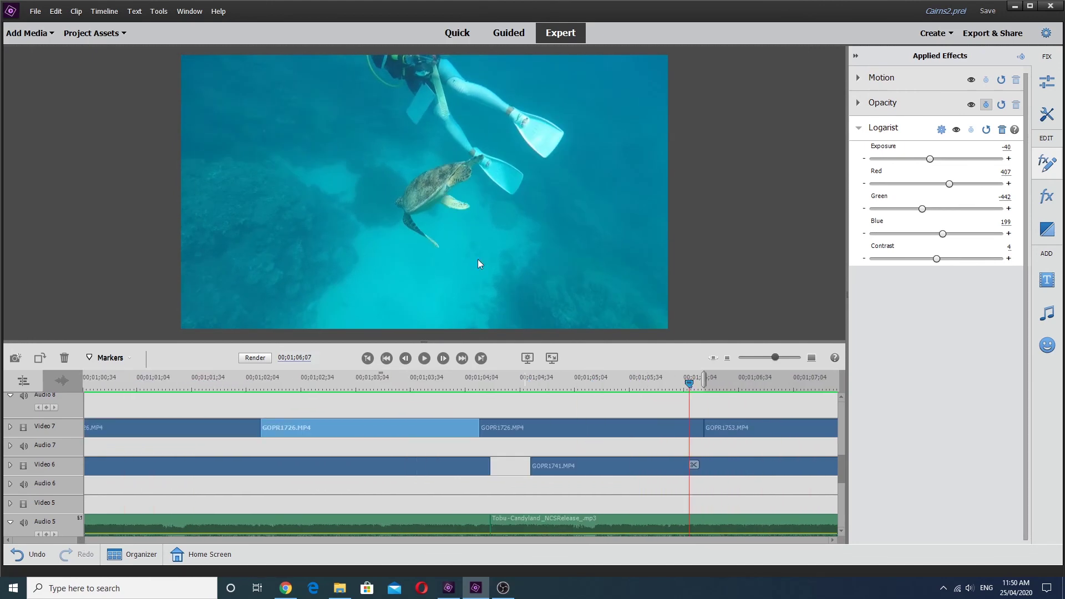
click(598, 430)
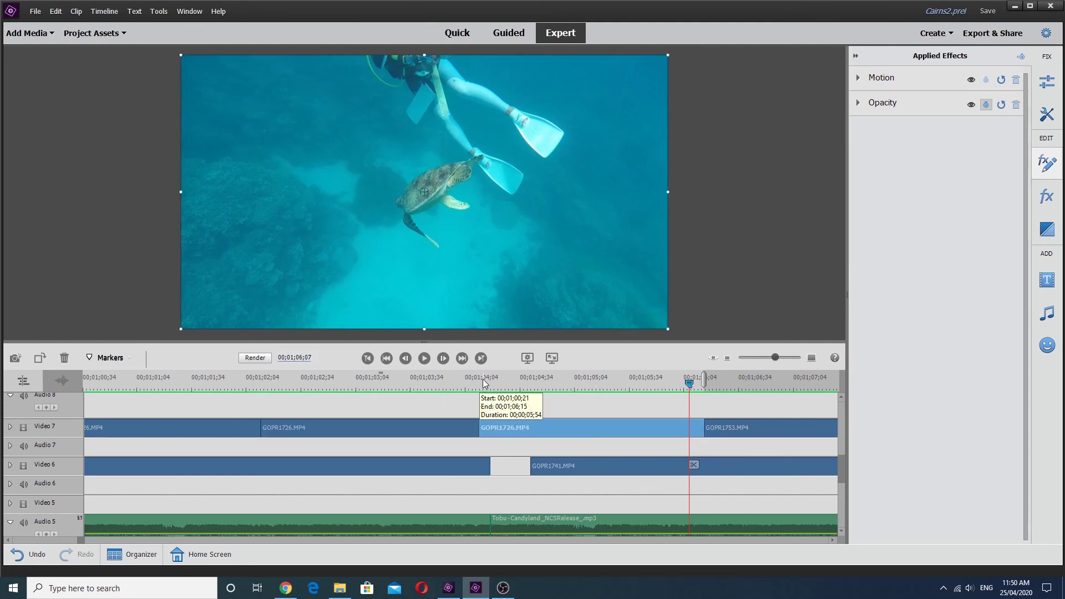